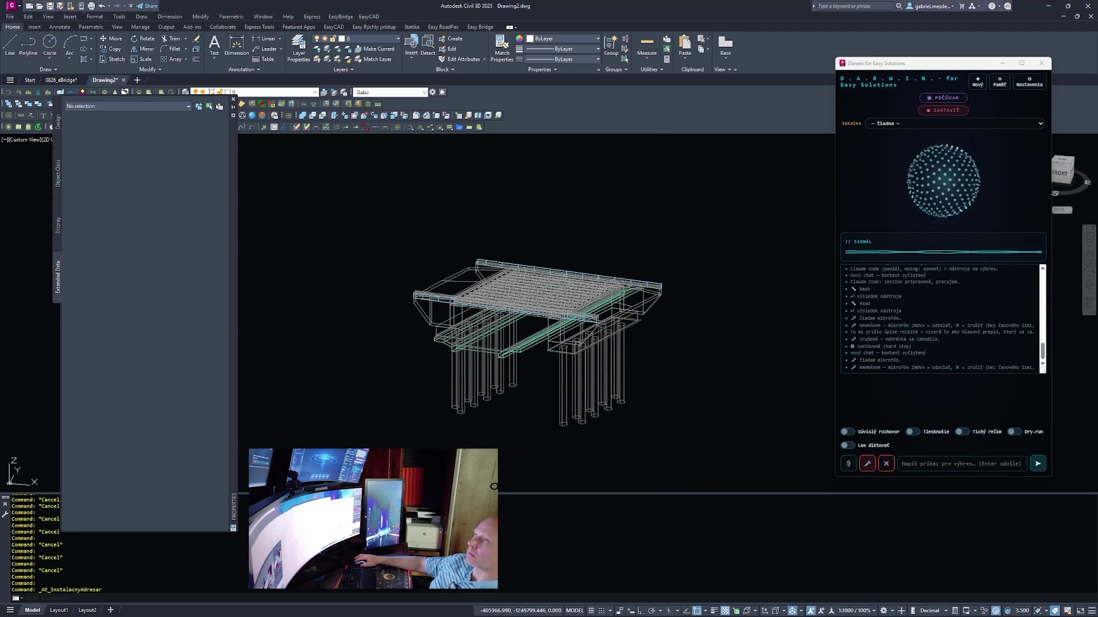
Attach the technical report PDF and the road data standard XLSX to the Darwin assistant and send the dictated request
{"action": "left_click_drag", "start_coordinate": [657, 616], "coordinate": [919, 357]}
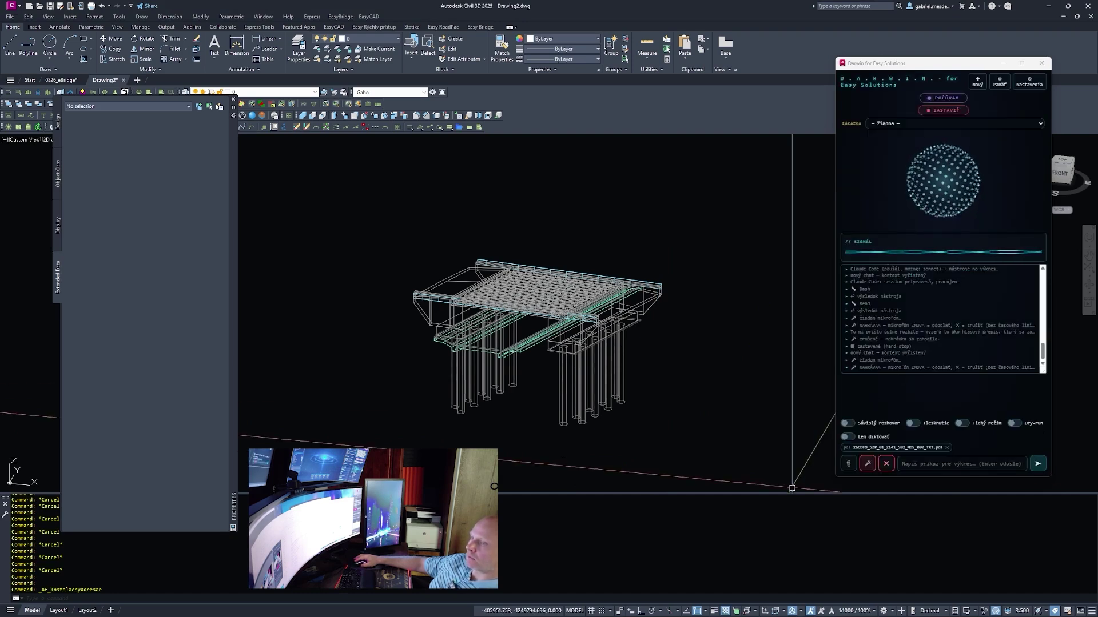
{"action": "left_click_drag", "start_coordinate": [792, 488], "coordinate": [910, 358]}
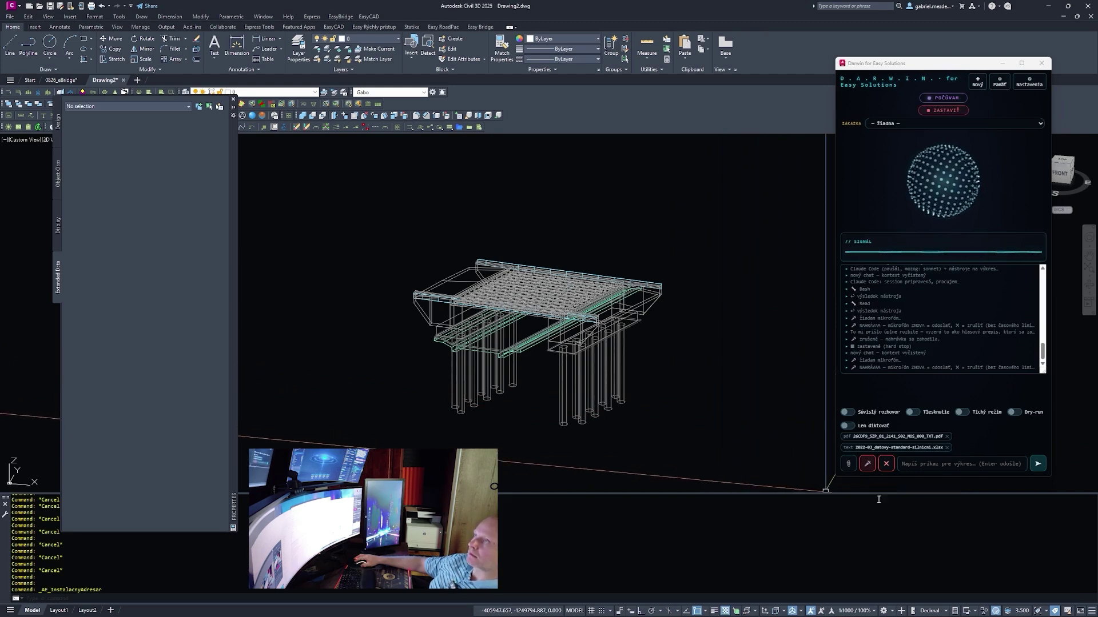
{"action": "left_click", "coordinate": [867, 464]}
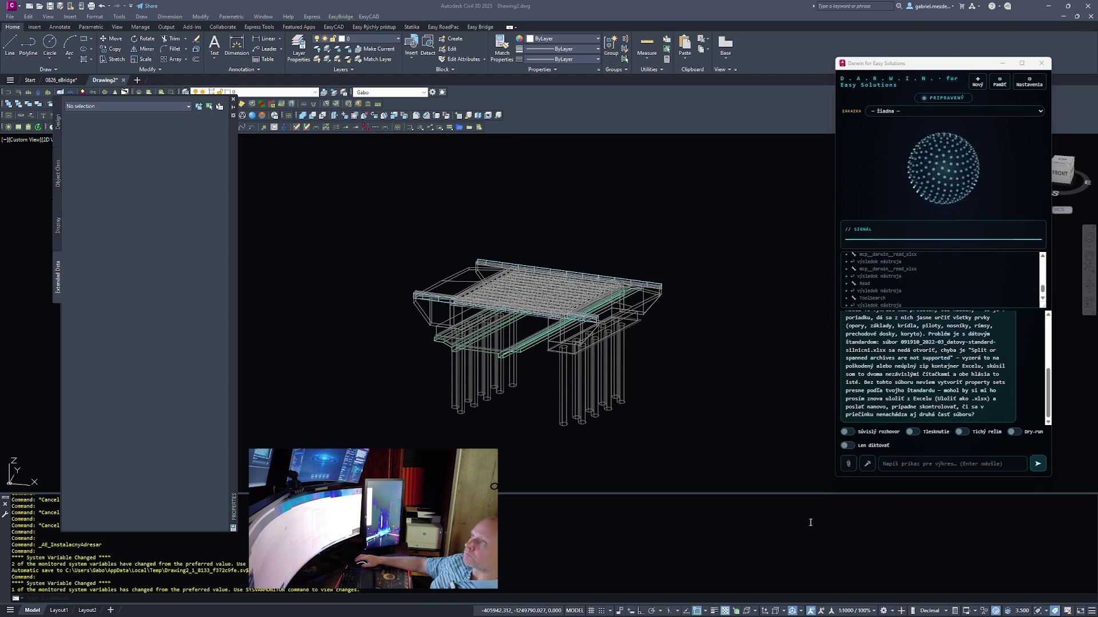
Give the assistant the folder path D:\_Support\EasyCAD\data\BIM_DataStandards, add a dictated message and send it
{"action": "left_click", "coordinate": [948, 466]}
{"action": "type", "text": "D:\\_Support\\EasyCAD\\data\\BIM_DataStandards"}
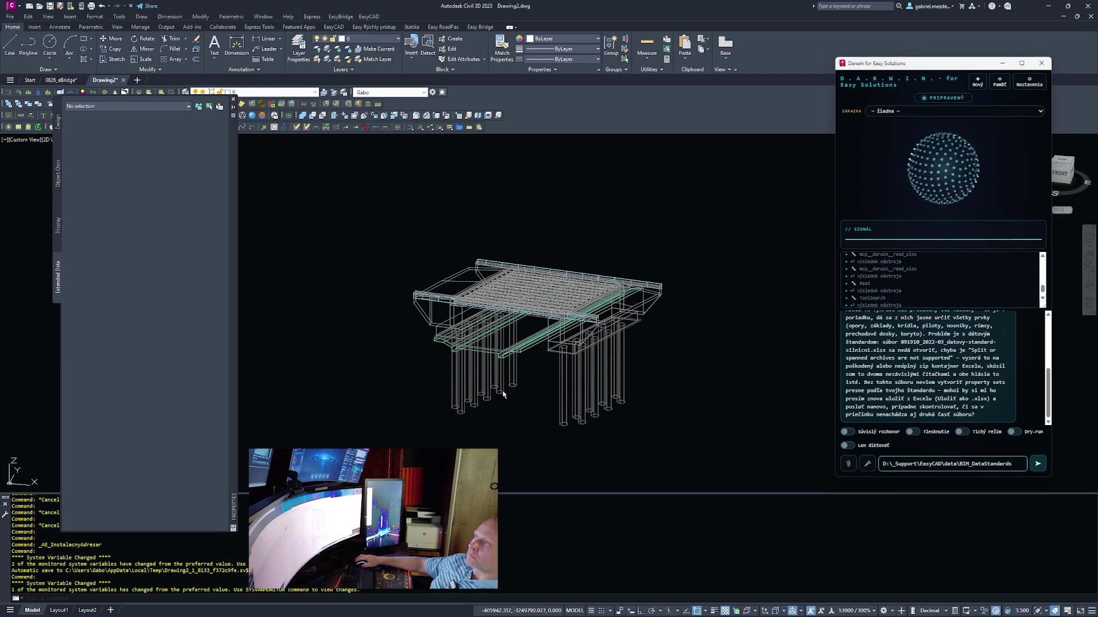
{"action": "left_click", "coordinate": [867, 463]}
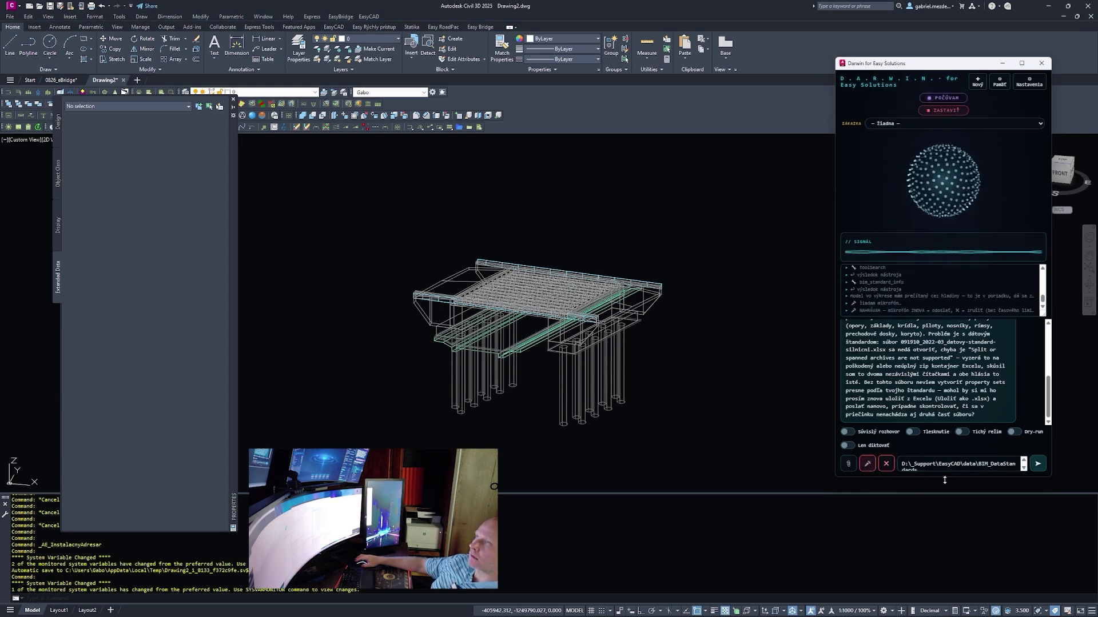
{"action": "left_click", "coordinate": [866, 466]}
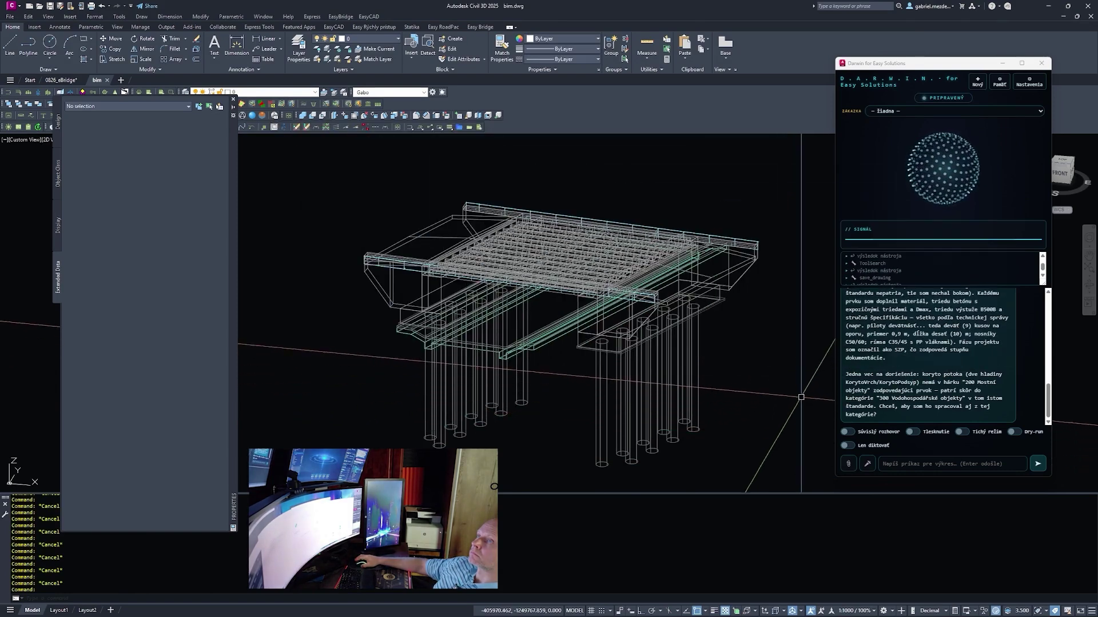
Examine the property sets assigned to two piles, the transition slab and the abutment foundation
{"action": "left_click", "coordinate": [485, 371]}
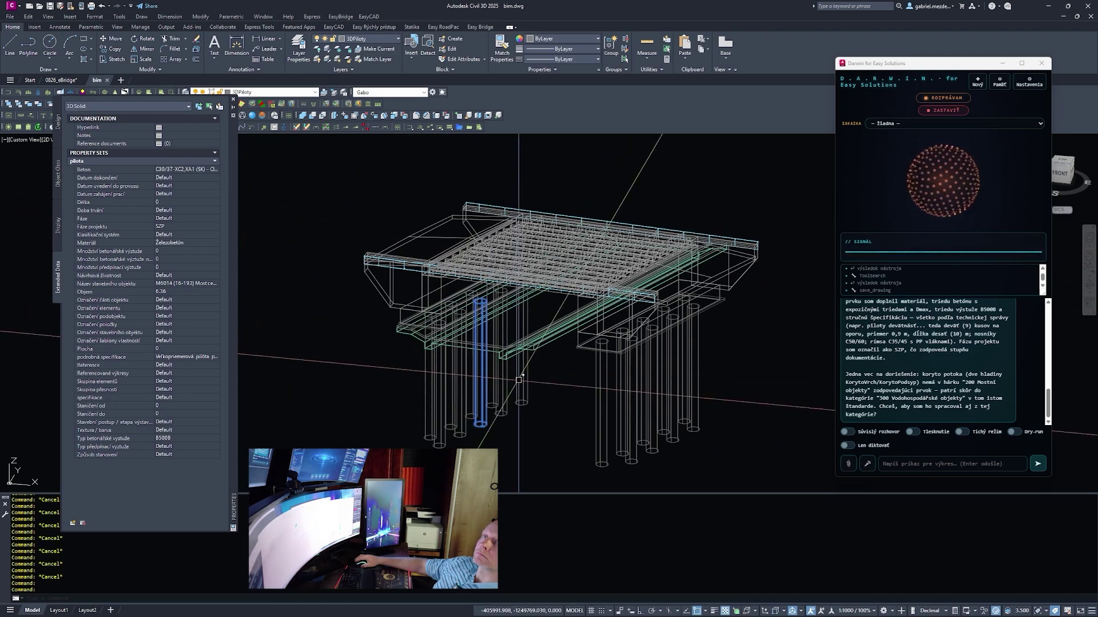
{"action": "left_click", "coordinate": [520, 388]}
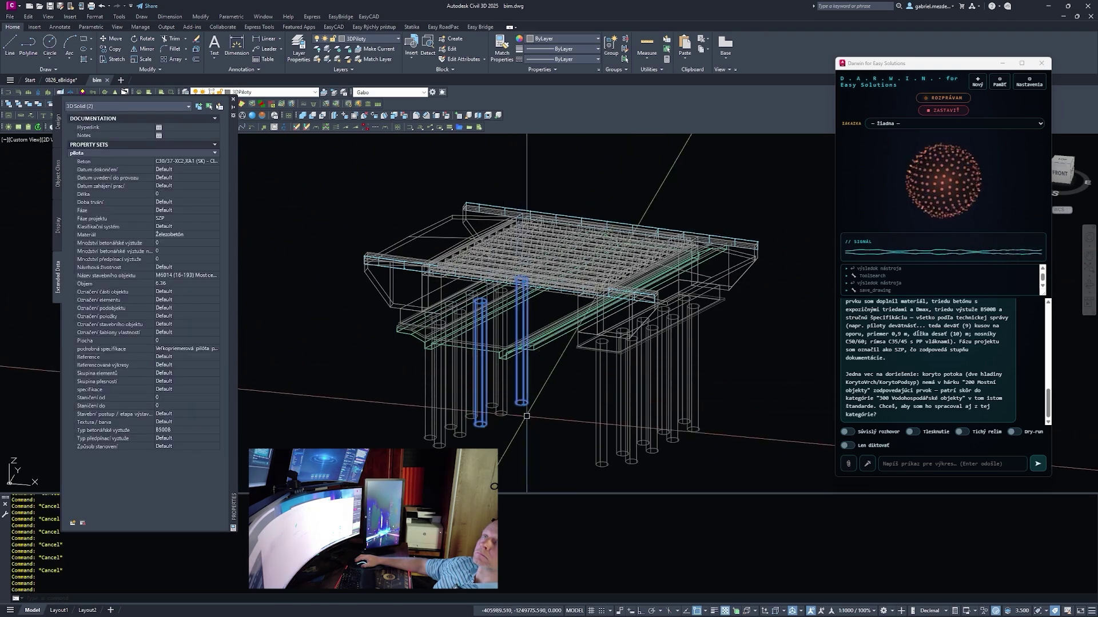
{"action": "key", "text": "Escape"}
{"action": "left_click", "coordinate": [400, 248]}
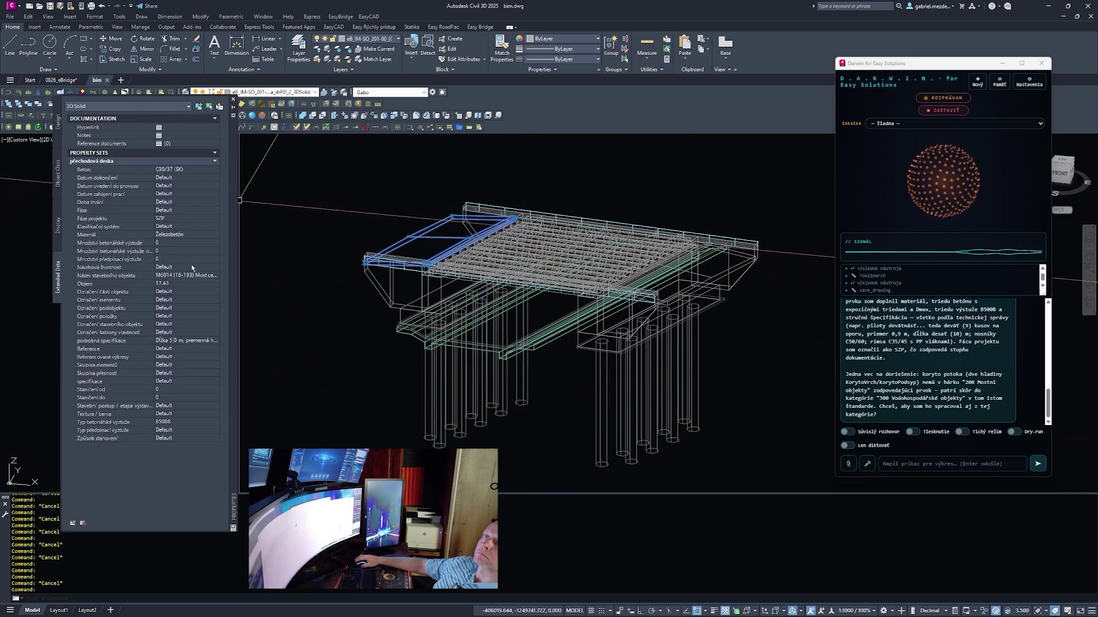
{"action": "key", "text": "Escape"}
{"action": "left_click", "coordinate": [400, 316]}
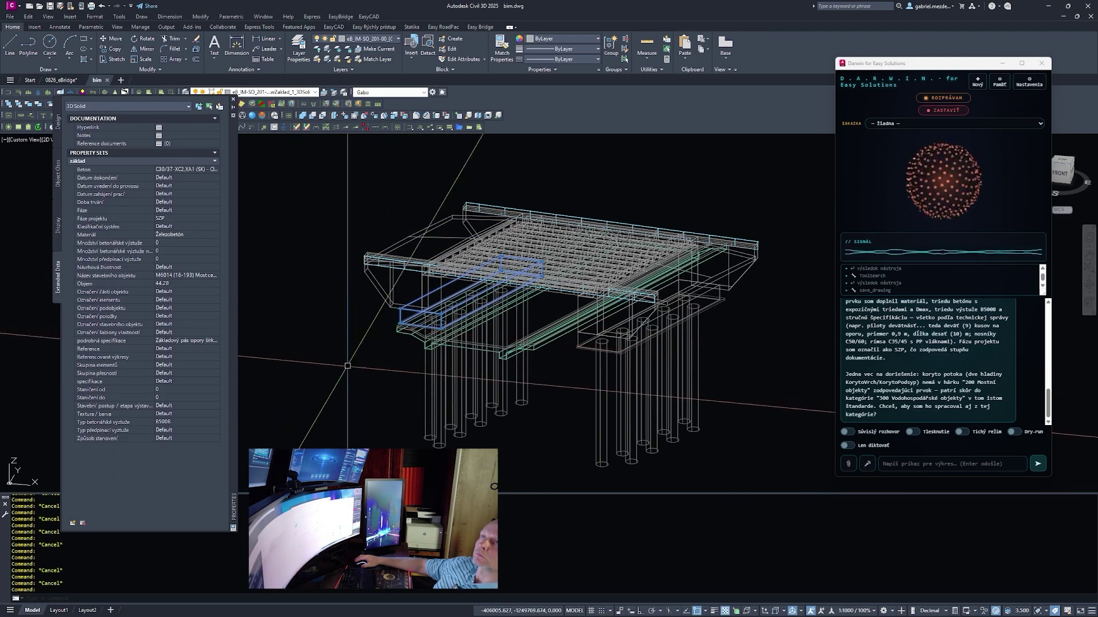
{"action": "key", "text": "Escape"}
Check the stream bed solids and a neighbouring pile for assigned property sets
{"action": "left_click", "coordinate": [515, 354]}
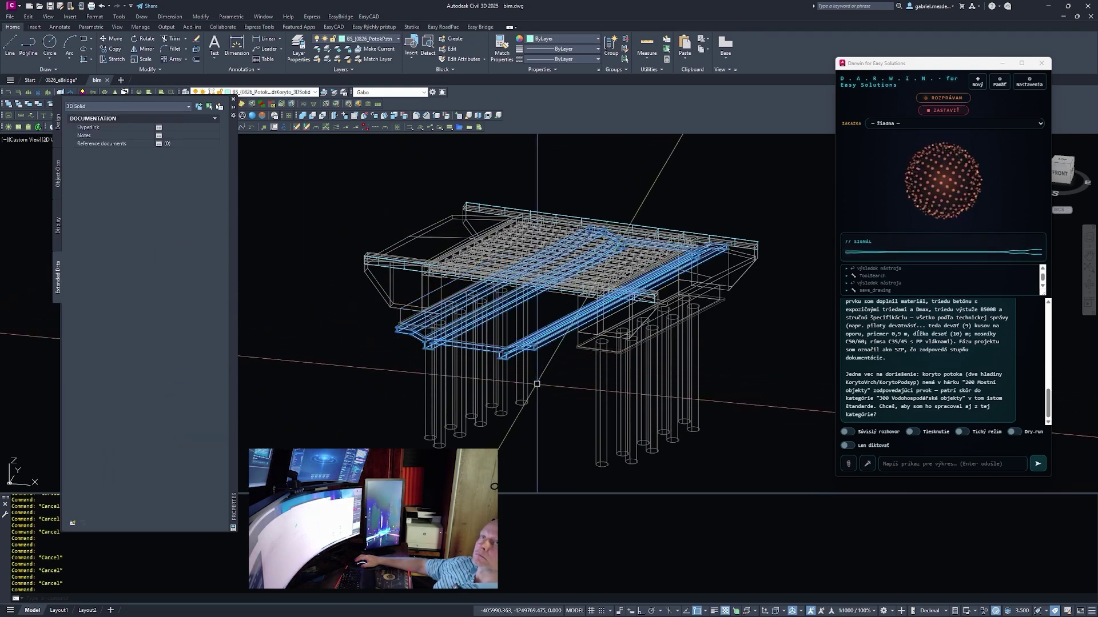
{"action": "key", "text": "Escape"}
{"action": "left_click", "coordinate": [506, 343]}
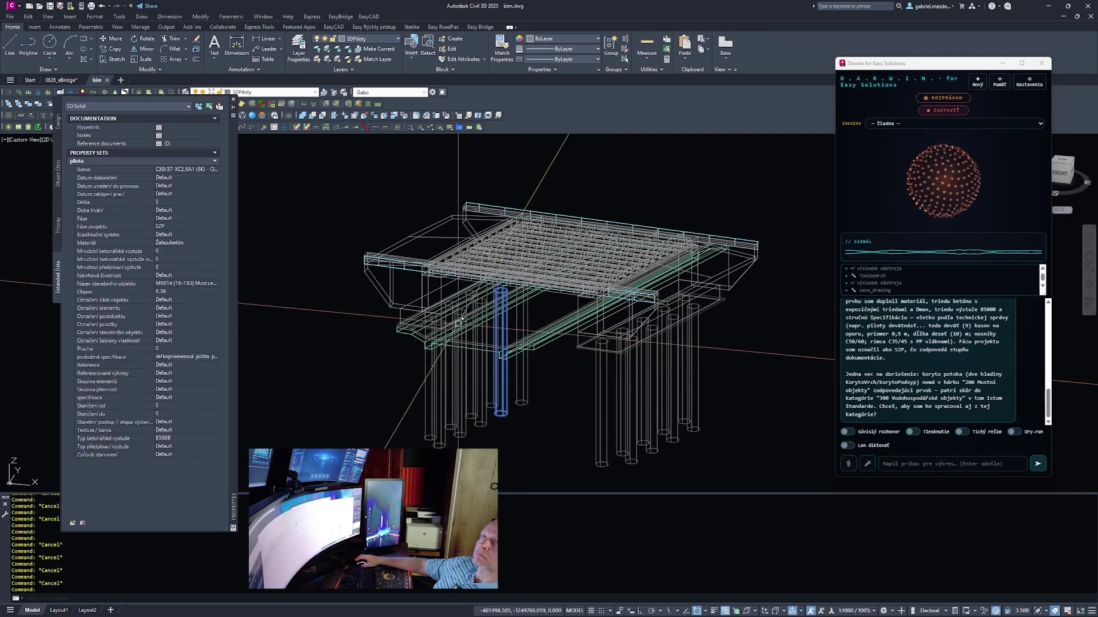
{"action": "key", "text": "Escape"}
{"action": "scroll", "coordinate": [396, 331], "scroll_direction": "up", "scroll_amount": 3}
{"action": "left_click", "coordinate": [414, 331]}
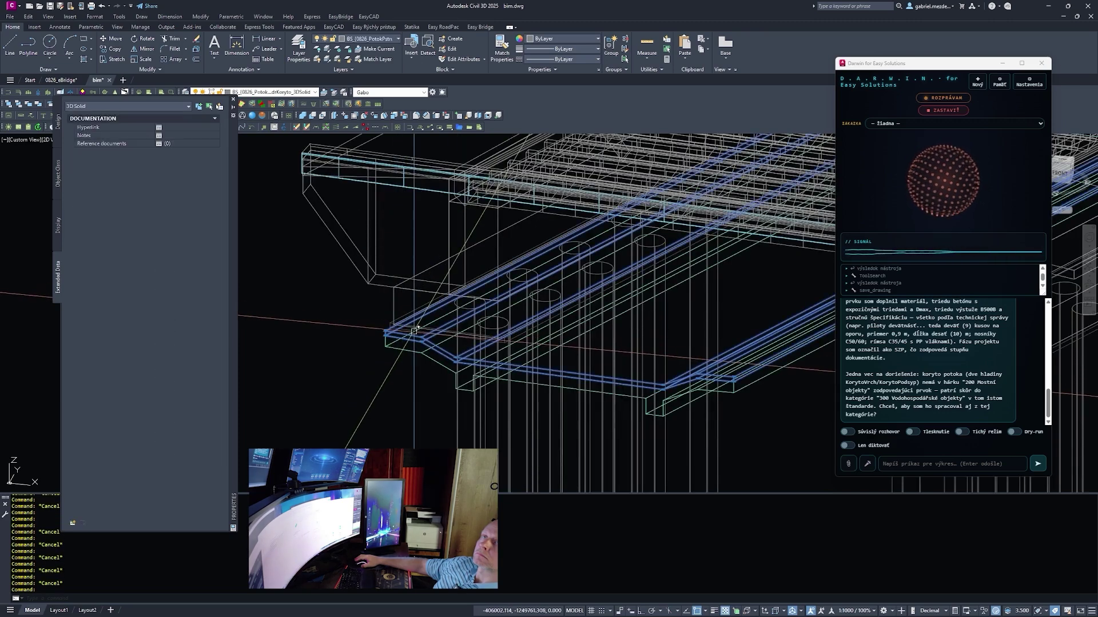
{"action": "key", "text": "Escape"}
{"action": "left_click", "coordinate": [412, 351]}
{"action": "key", "text": "Escape"}
{"action": "scroll", "coordinate": [473, 358], "scroll_direction": "down", "scroll_amount": 4}
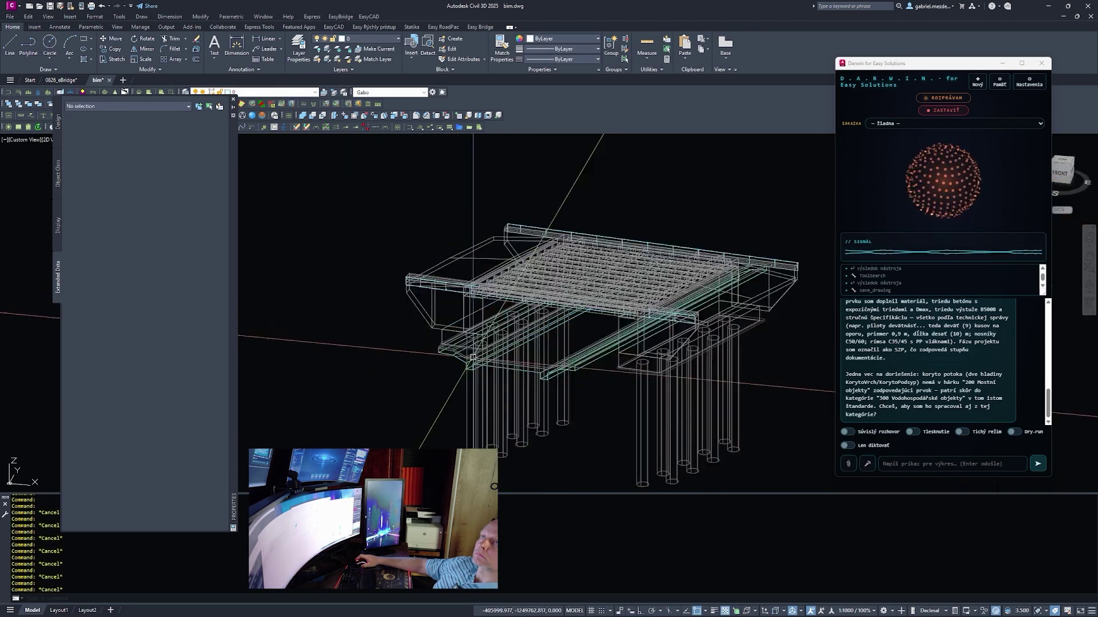
{"action": "scroll", "coordinate": [473, 357], "scroll_direction": "down", "scroll_amount": 3}
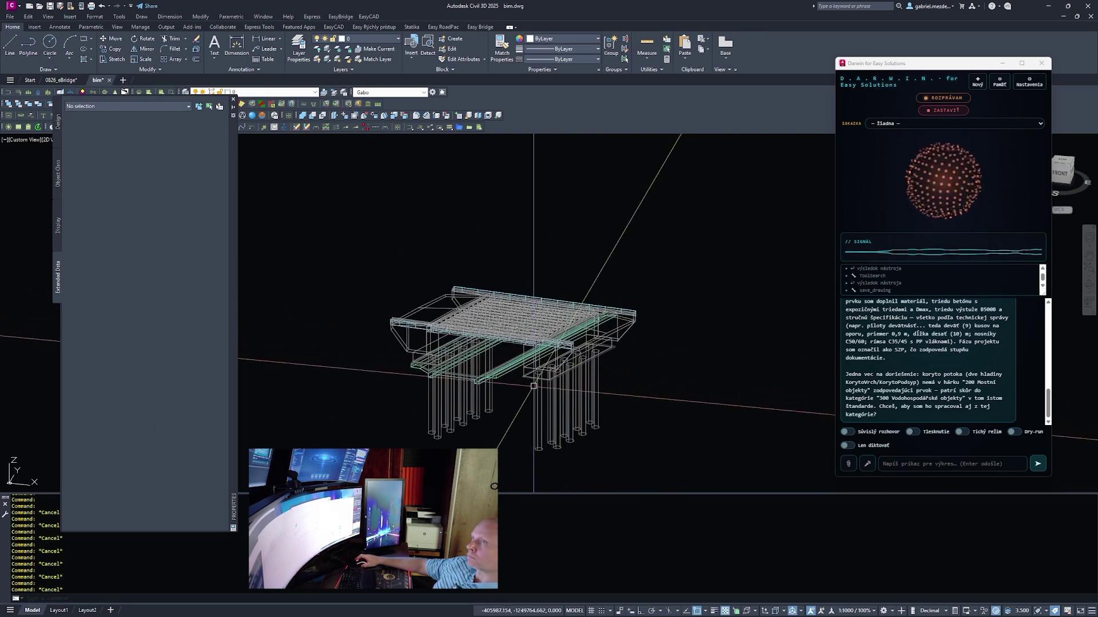
Examine the property set of the blinding concrete slab under the second abutment's foundation
{"action": "middle_click_drag", "start_coordinate": [533, 386], "coordinate": [562, 408]}
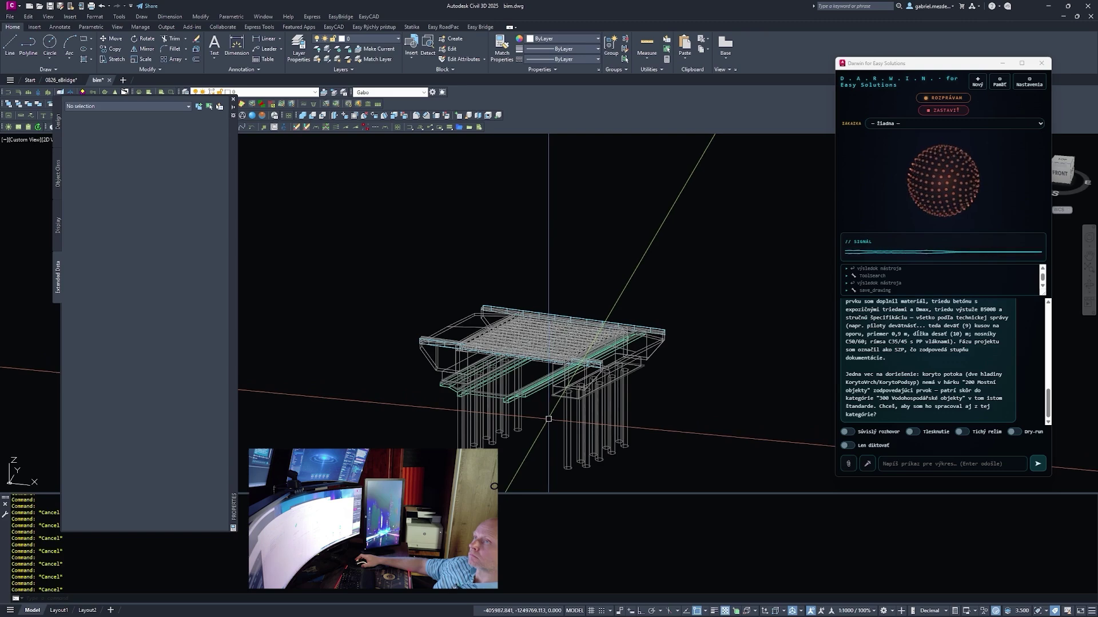
{"action": "scroll", "coordinate": [552, 412], "scroll_direction": "up", "scroll_amount": 5}
{"action": "left_click", "coordinate": [575, 359]}
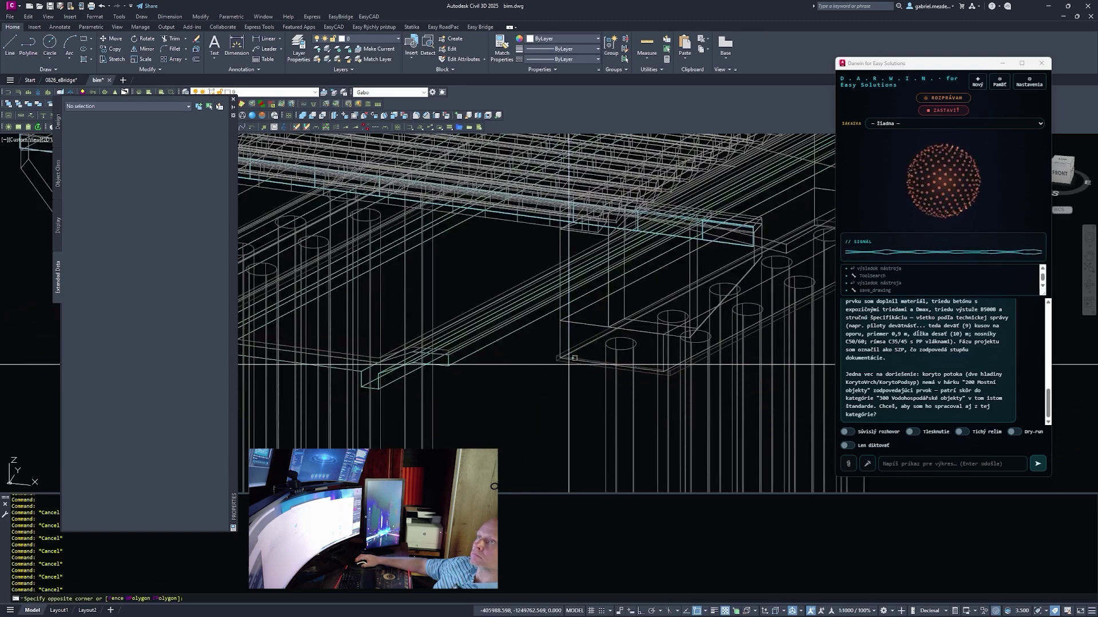
{"action": "left_click", "coordinate": [548, 402]}
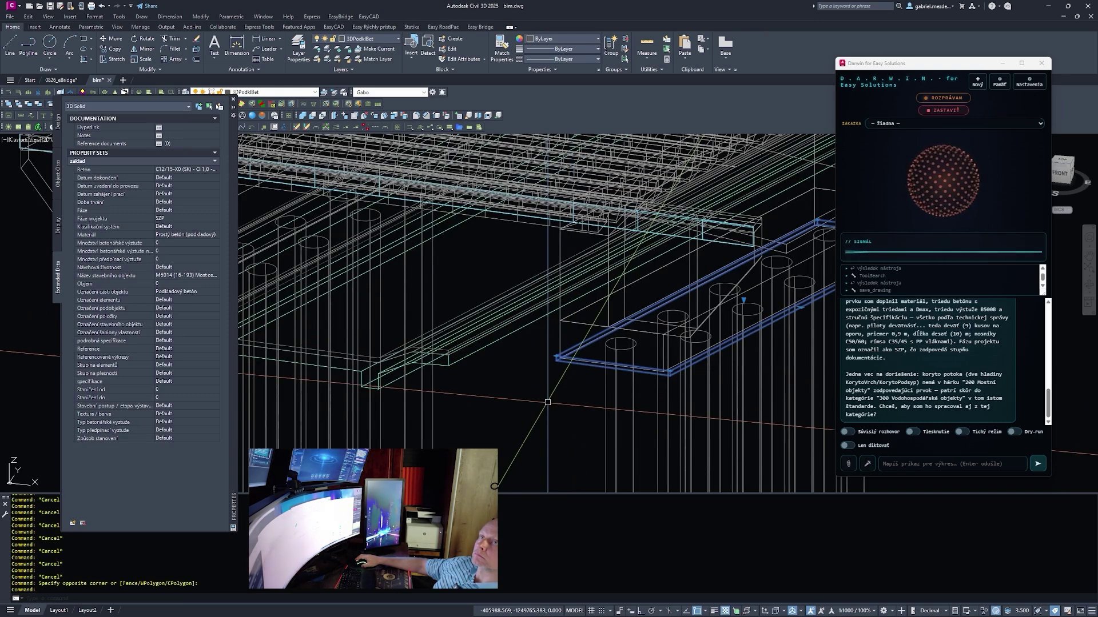
{"action": "scroll", "coordinate": [547, 402], "scroll_direction": "down", "scroll_amount": 6}
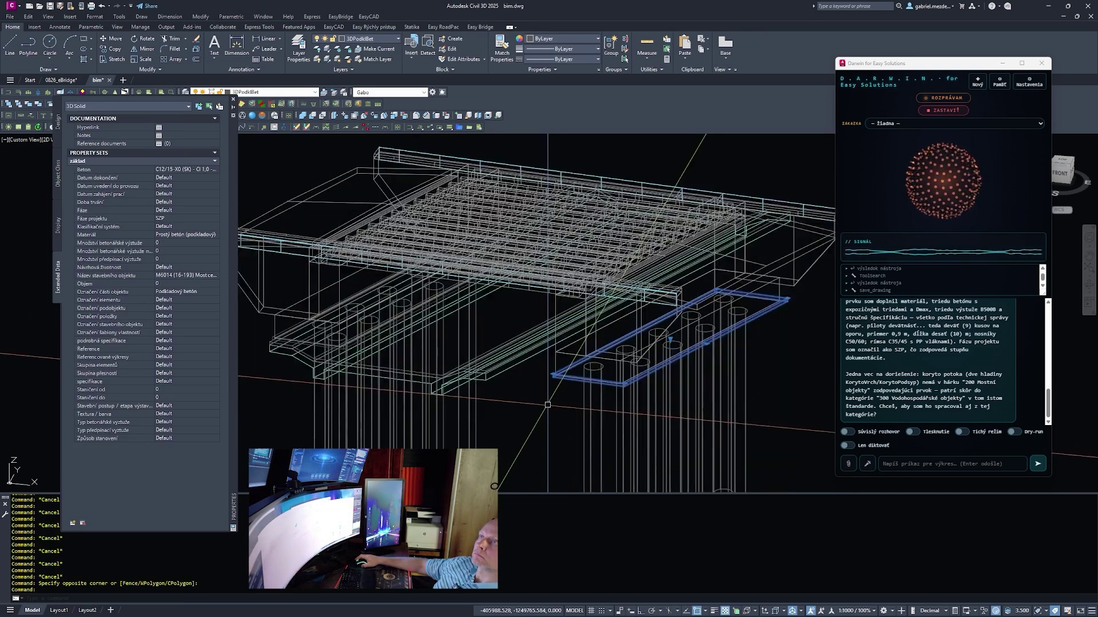
{"action": "key", "text": "Escape"}
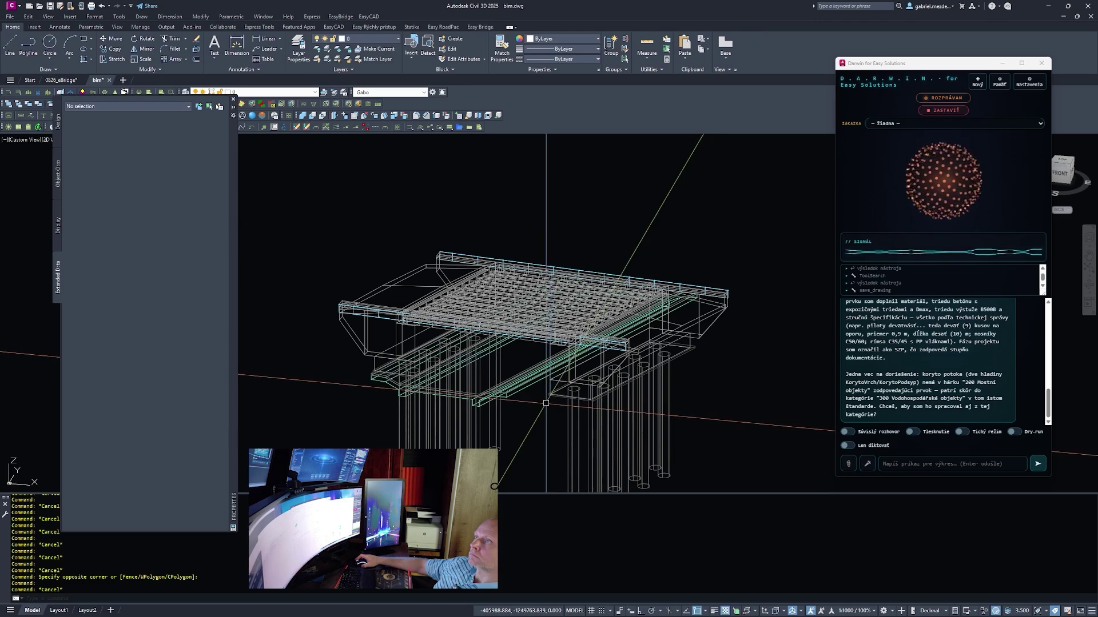
Dictate and send the assistant a reply to its question about processing the stream bed from the "300 Vodohospodářské objekty" category
{"action": "middle_click_drag", "start_coordinate": [523, 401], "coordinate": [542, 416], "text": "shift"}
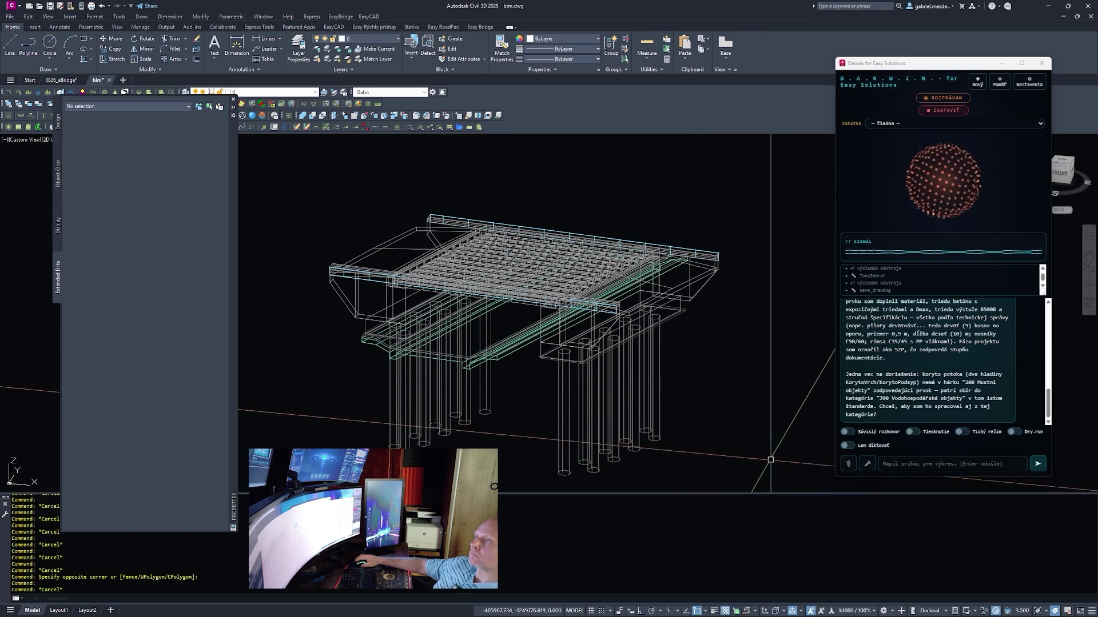
{"action": "left_click", "coordinate": [868, 465]}
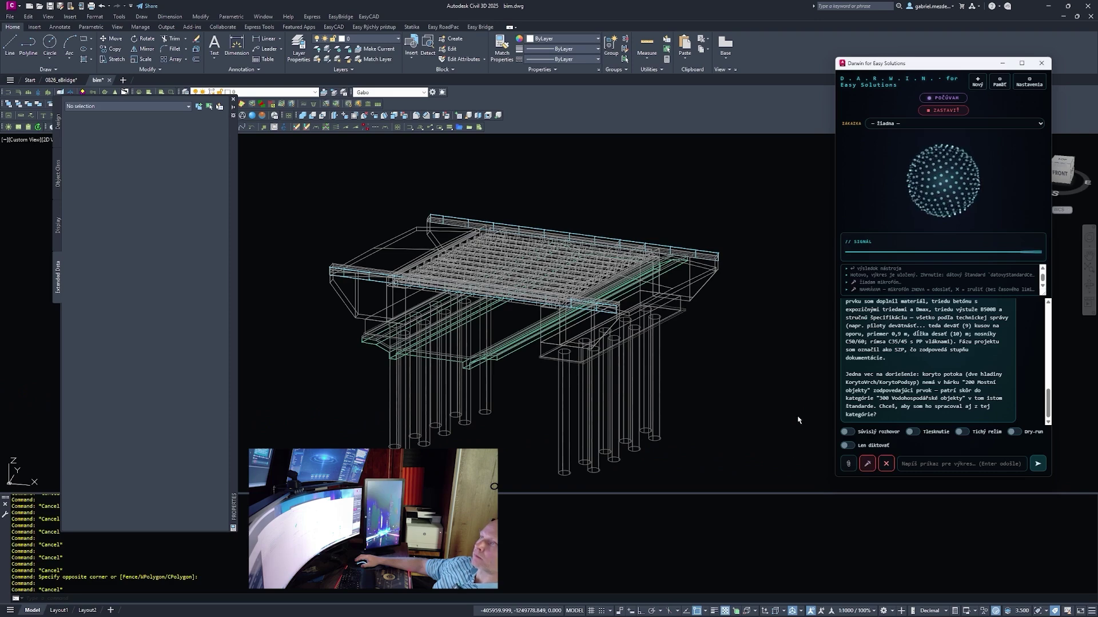
{"action": "left_click", "coordinate": [868, 464]}
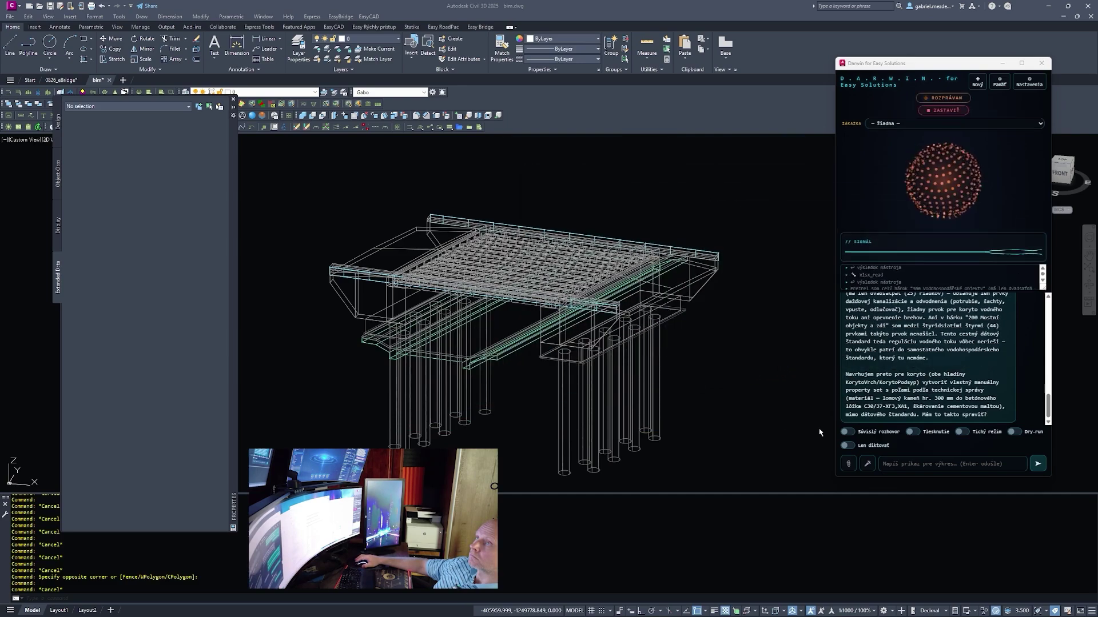
Inspect the stream bed solids up close, checking their layers and extended data
{"action": "left_click", "coordinate": [508, 354]}
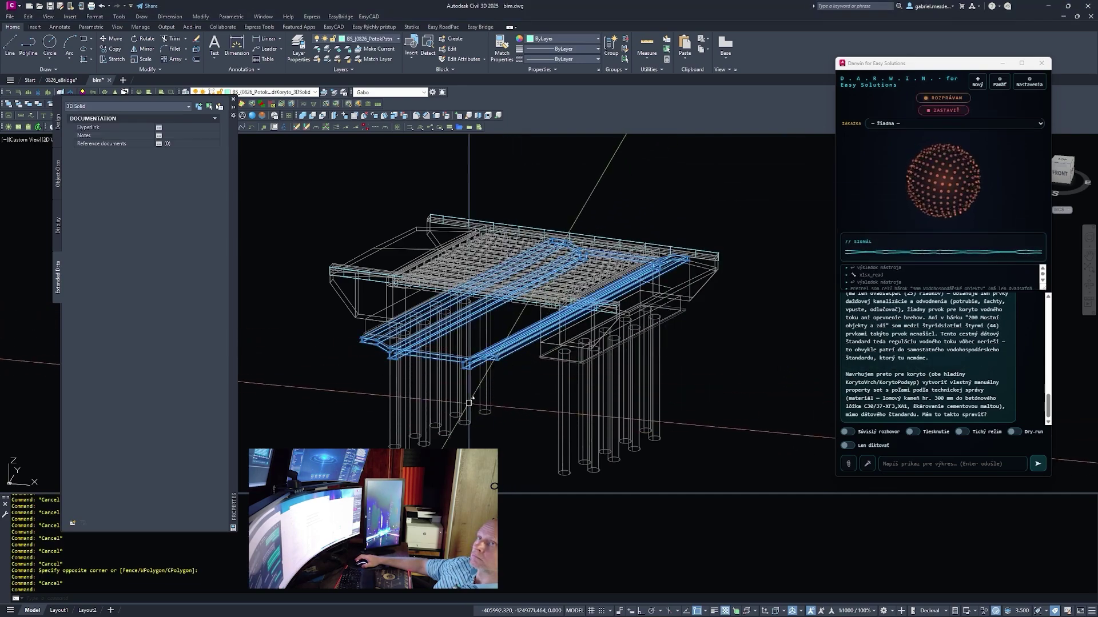
{"action": "middle_click_drag", "start_coordinate": [487, 392], "coordinate": [734, 414]}
{"action": "scroll", "coordinate": [733, 408], "scroll_direction": "up", "scroll_amount": 4}
{"action": "key", "text": "Escape"}
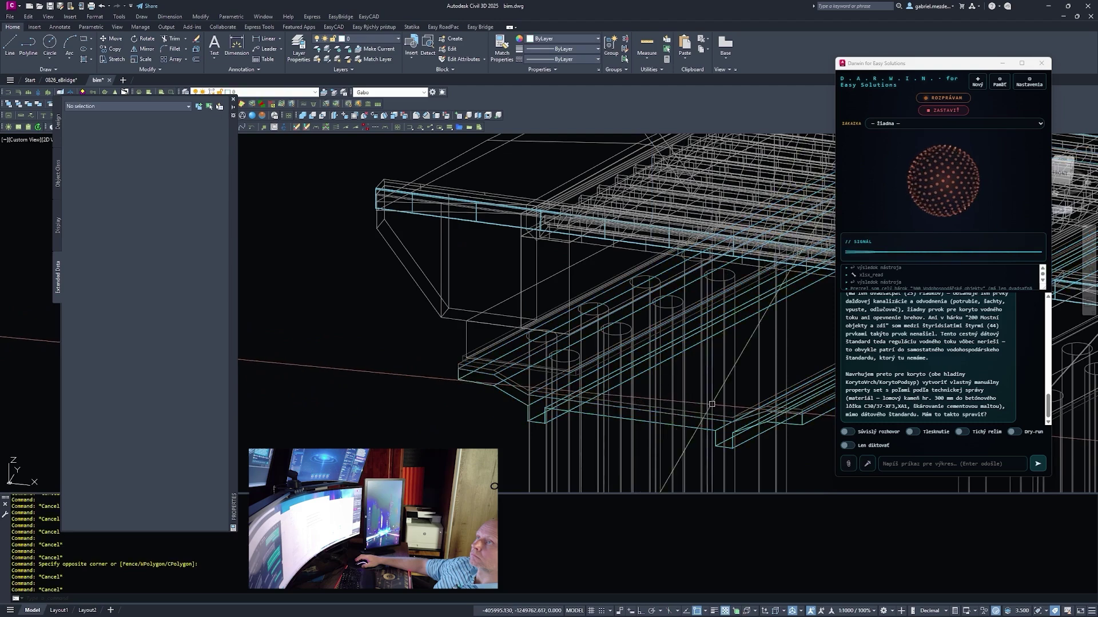
{"action": "scroll", "coordinate": [733, 407], "scroll_direction": "down", "scroll_amount": 2}
{"action": "scroll", "coordinate": [733, 407], "scroll_direction": "up", "scroll_amount": 4}
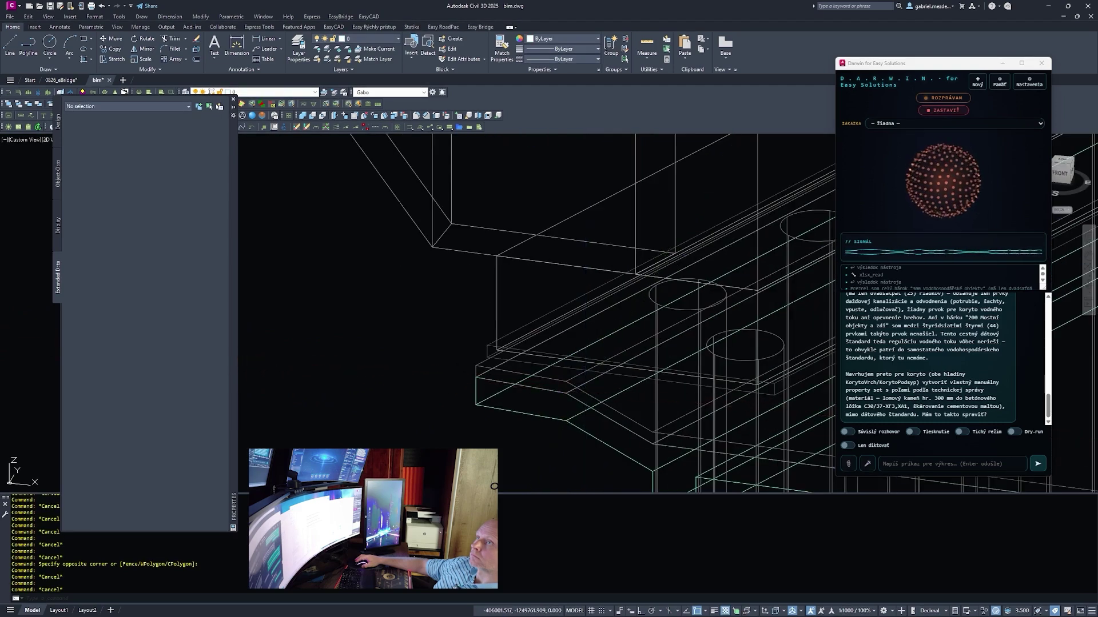
{"action": "left_click", "coordinate": [733, 407]}
{"action": "key", "text": "Escape"}
{"action": "left_click", "coordinate": [557, 420]}
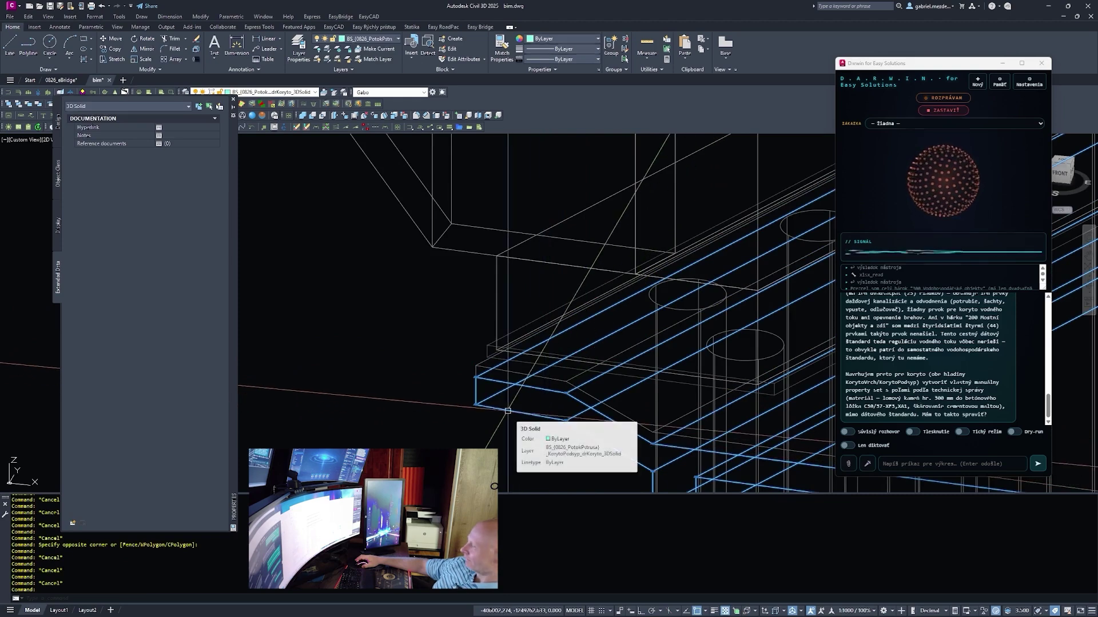
{"action": "key", "text": "Escape"}
{"action": "scroll", "coordinate": [445, 401], "scroll_direction": "down", "scroll_amount": 4}
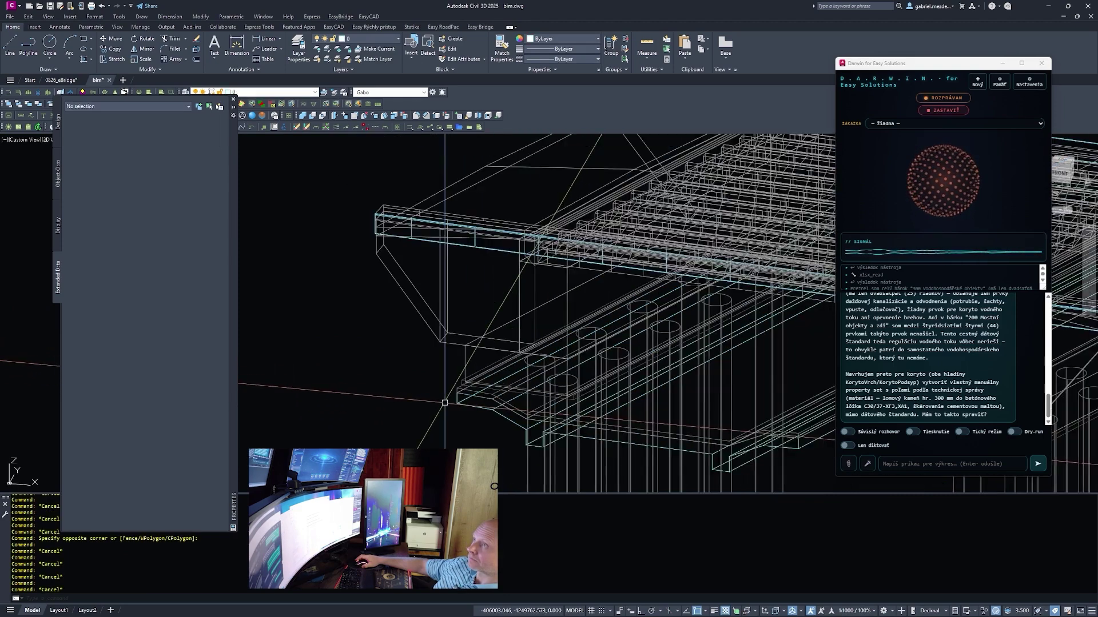
{"action": "scroll", "coordinate": [571, 368], "scroll_direction": "down", "scroll_amount": 4}
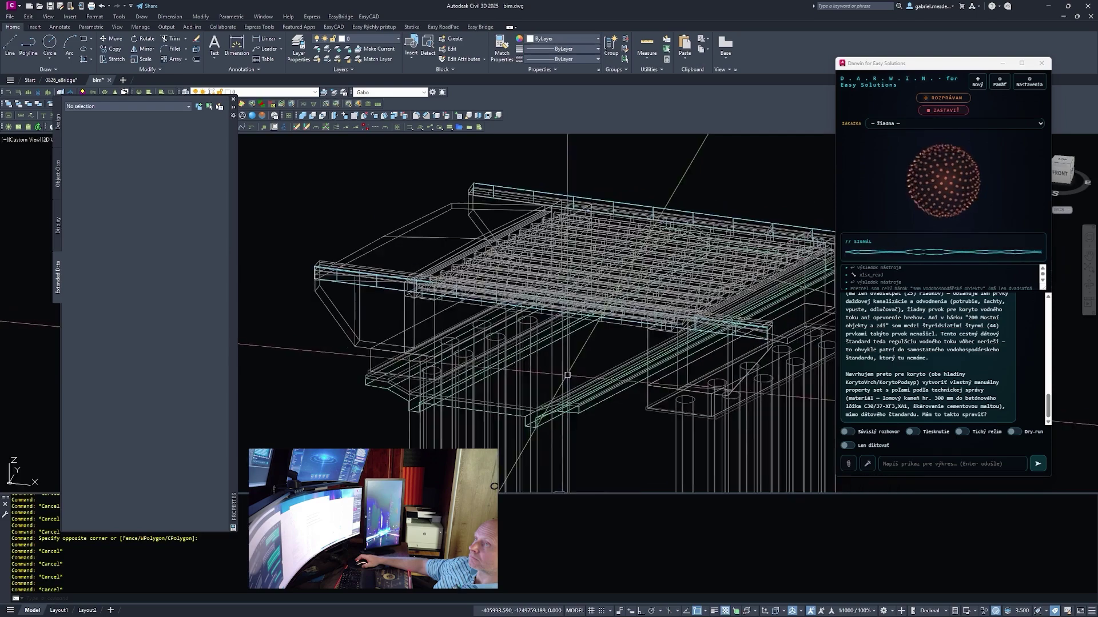
Dictate and send approval for a custom stream bed property set, including the common data used on the other elements and all needed properties
{"action": "middle_click_drag", "start_coordinate": [587, 340], "coordinate": [620, 386]}
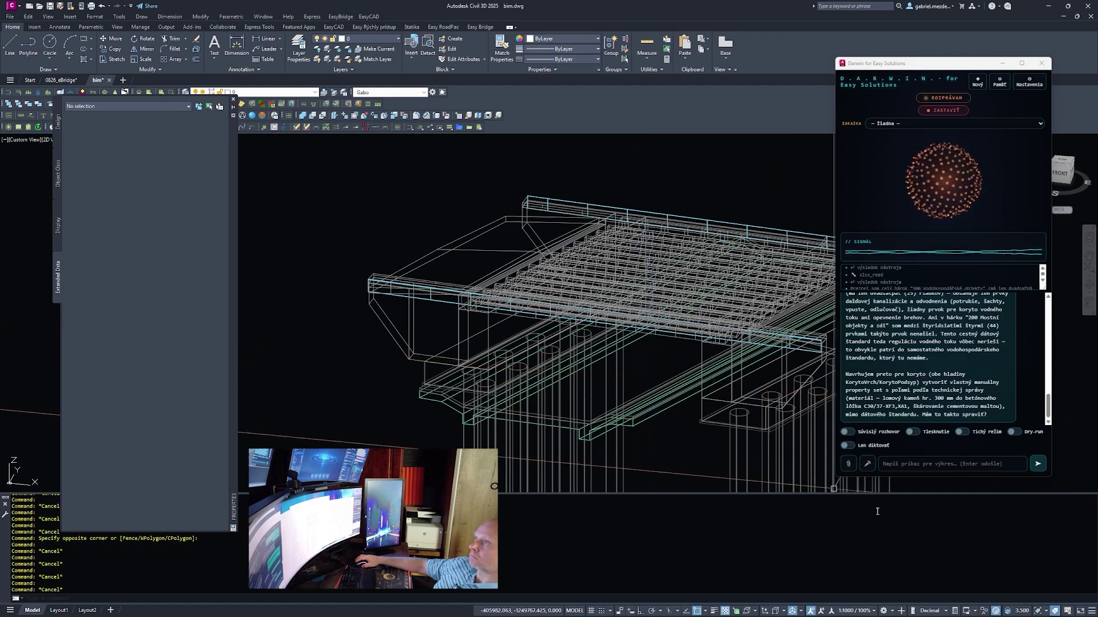
{"action": "left_click", "coordinate": [868, 463]}
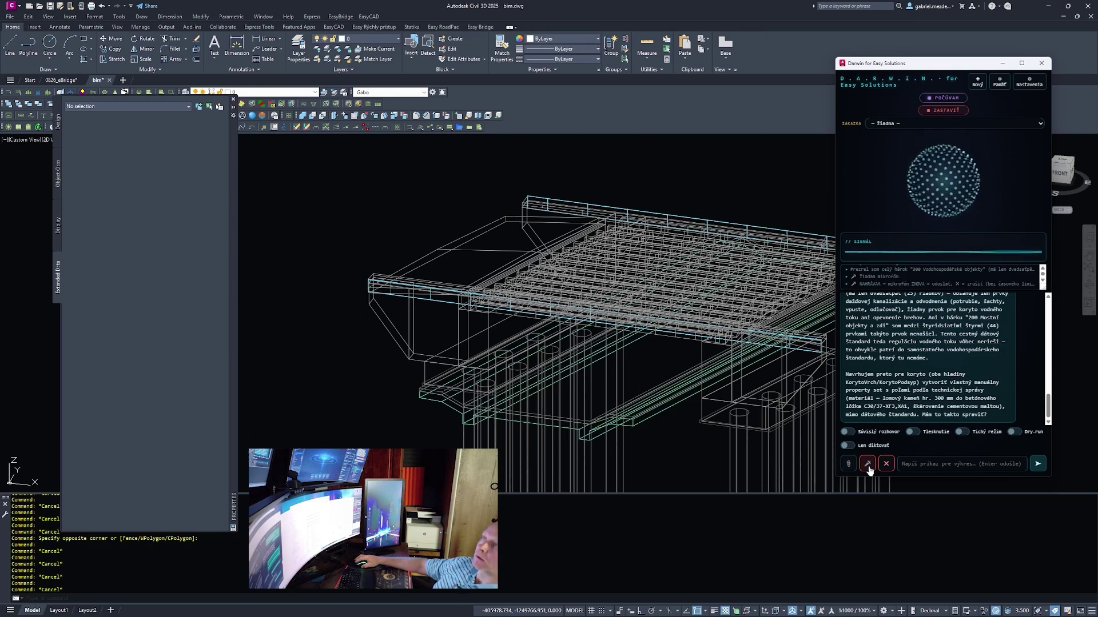
{"action": "left_click", "coordinate": [868, 465]}
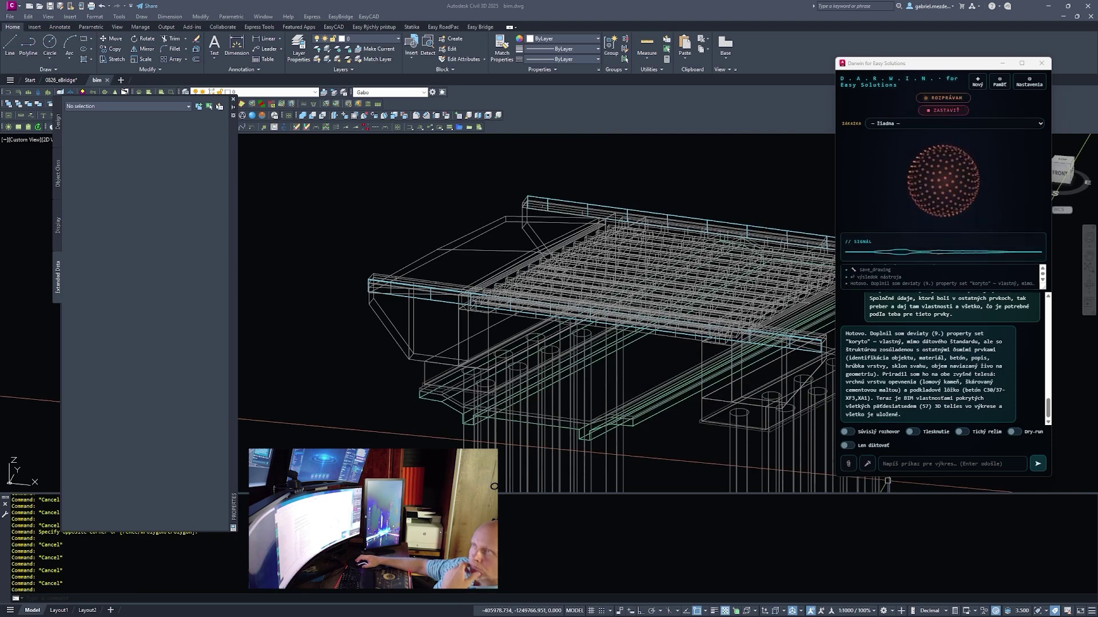
Examine the "koryto" property set on the stream bed's upper stone layer and its concrete bedding layer
{"action": "left_click", "coordinate": [640, 451]}
{"action": "left_click", "coordinate": [645, 413]}
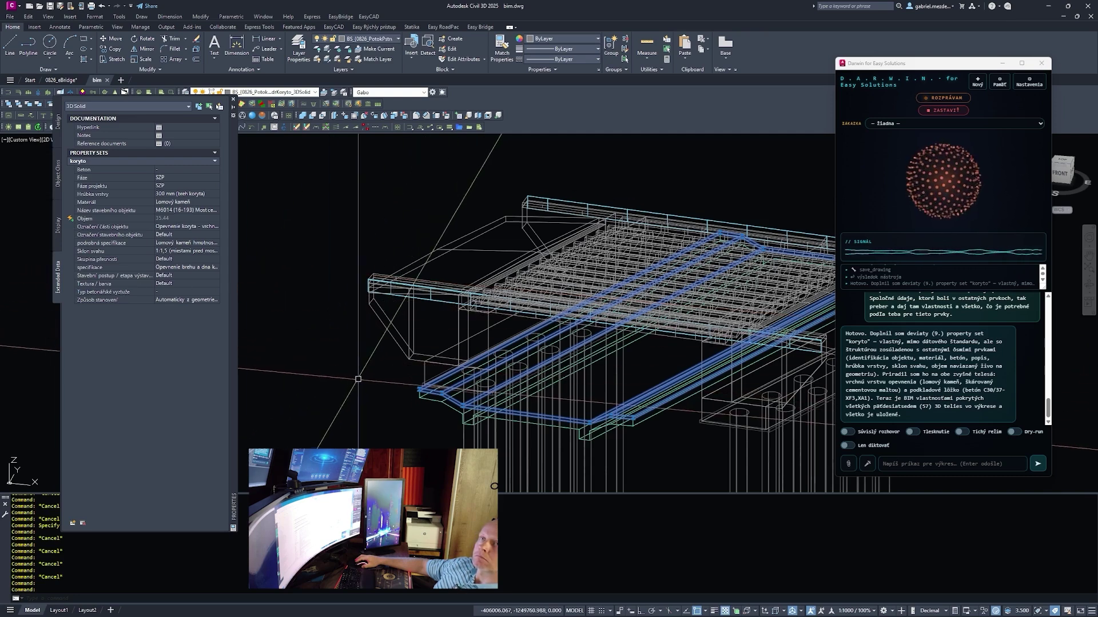
{"action": "key", "text": "Escape"}
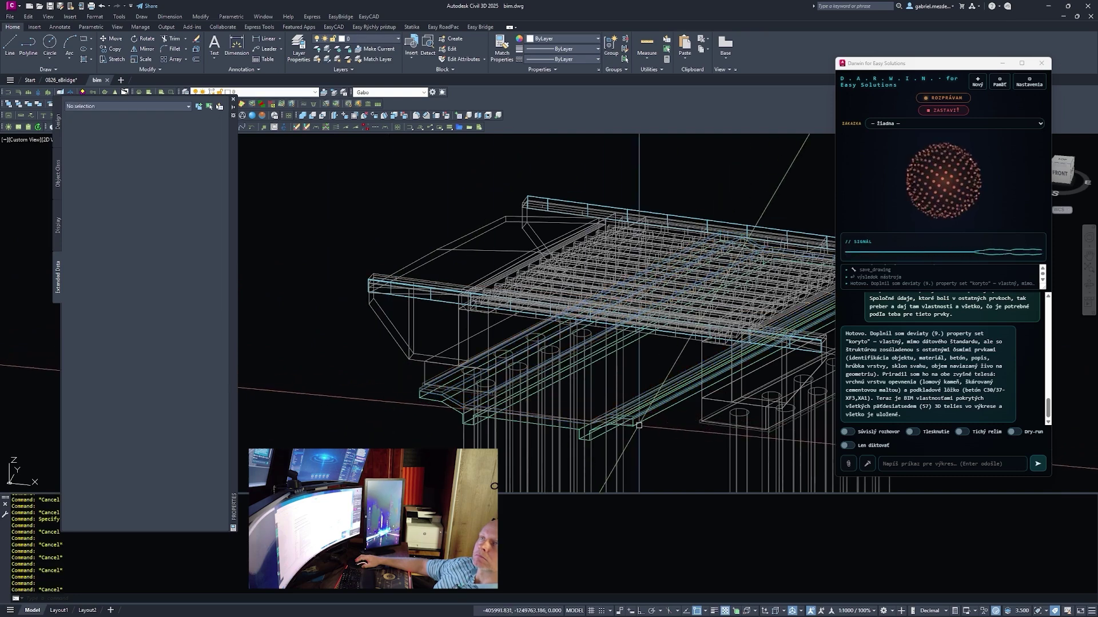
{"action": "left_click", "coordinate": [607, 428]}
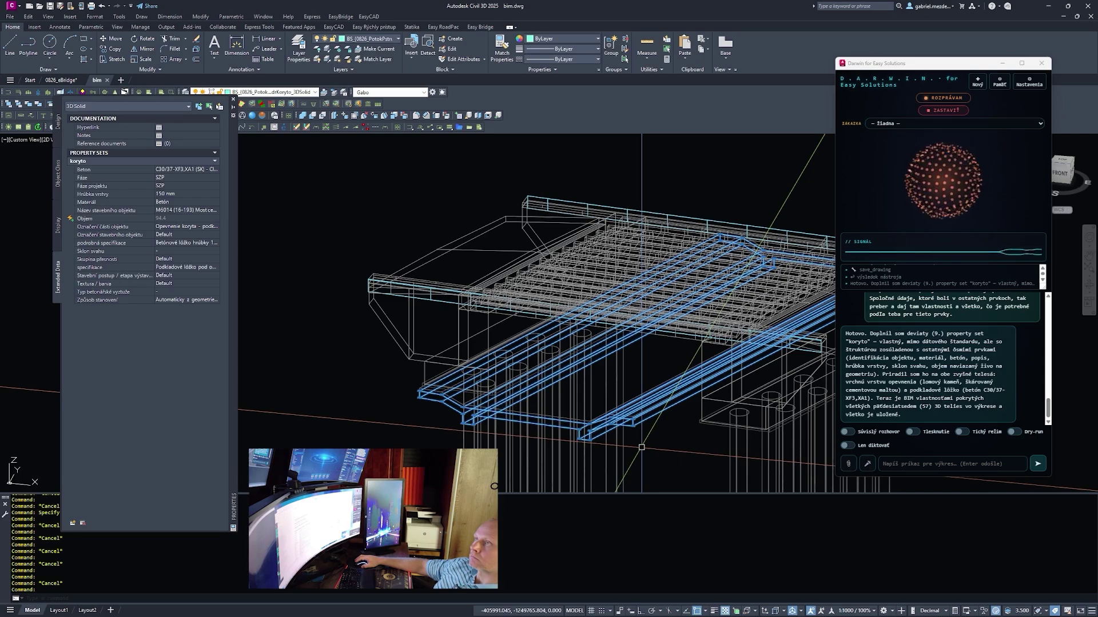
{"action": "scroll", "coordinate": [642, 448], "scroll_direction": "down", "scroll_amount": 2}
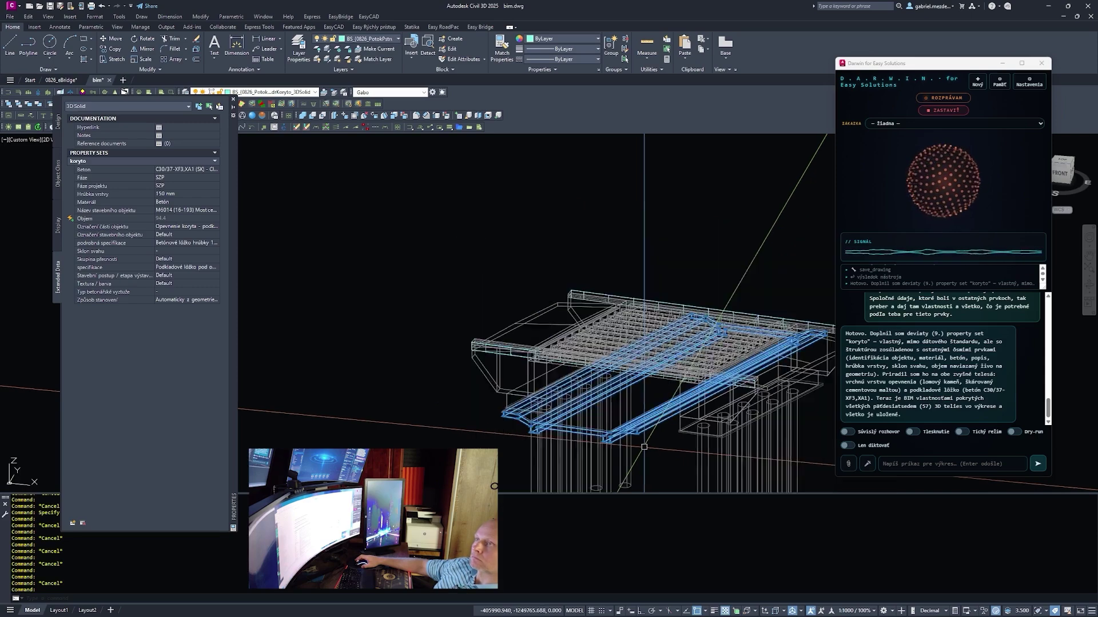
{"action": "middle_click_drag", "start_coordinate": [642, 448], "coordinate": [568, 411]}
{"action": "key", "text": "Escape"}
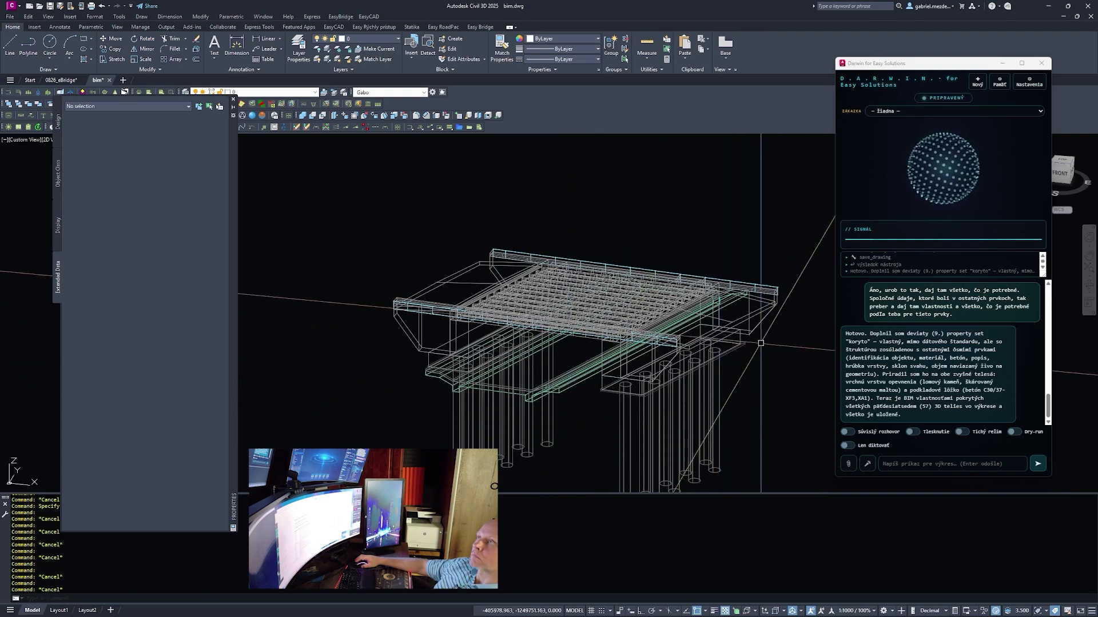
Save the bridge drawing
{"action": "type", "text": "q"}
{"action": "key", "text": "Return"}
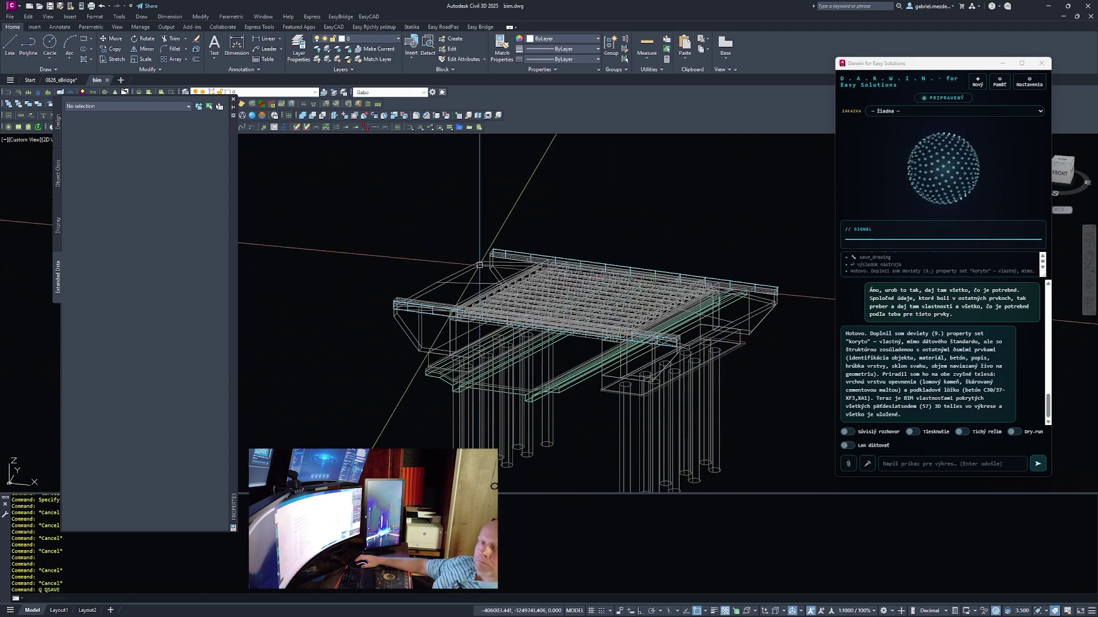